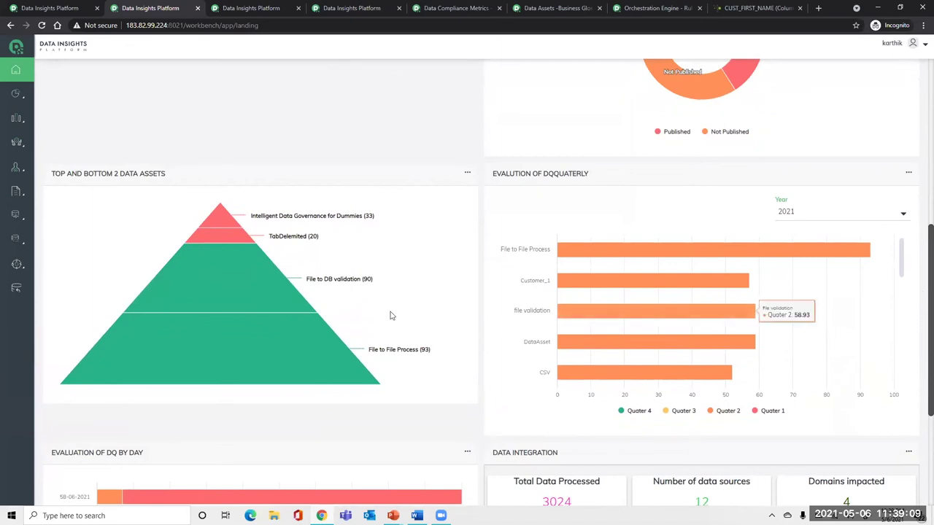
Review the landing dashboard's reports on top and bottom data assets, quarterly and daily data quality, and data integration.
mouse_move(222, 232)
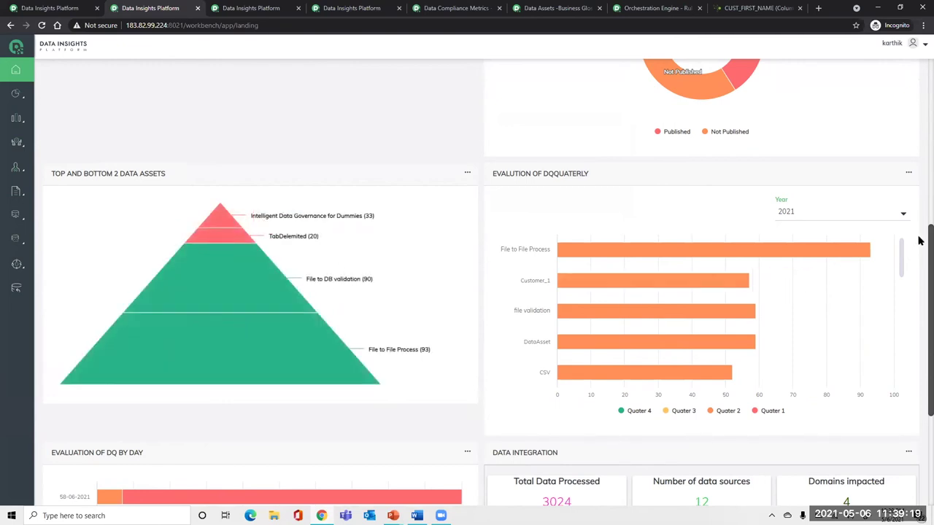
scroll(920, 248, down, 3)
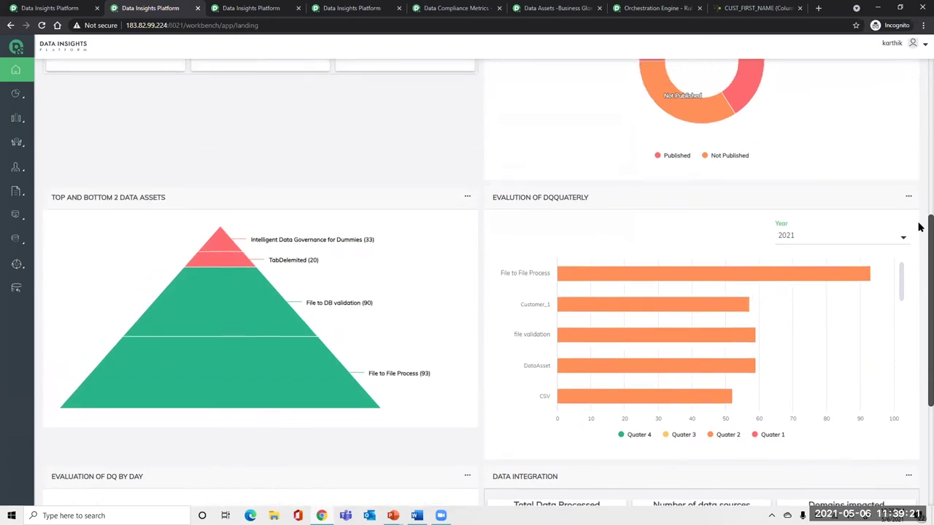
scroll(920, 272, down, 1)
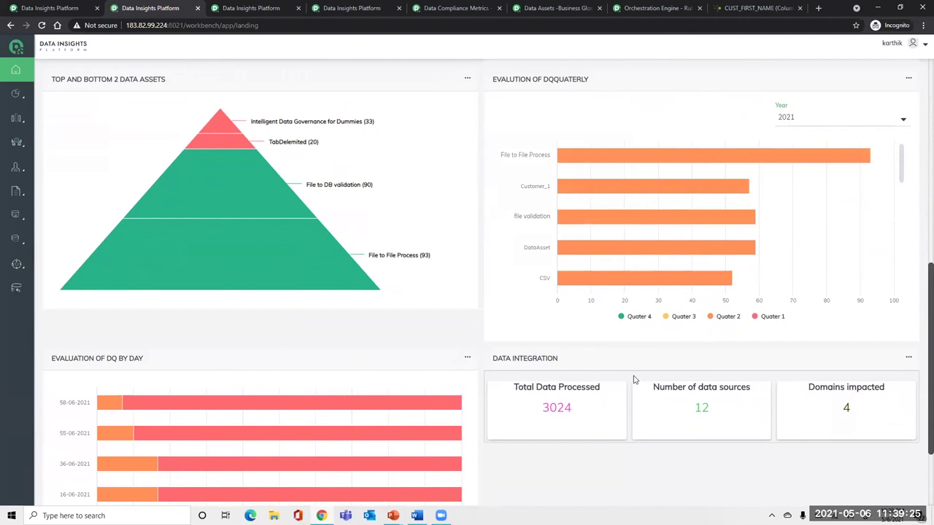
mouse_move(408, 440)
scroll(920, 365, down, 1)
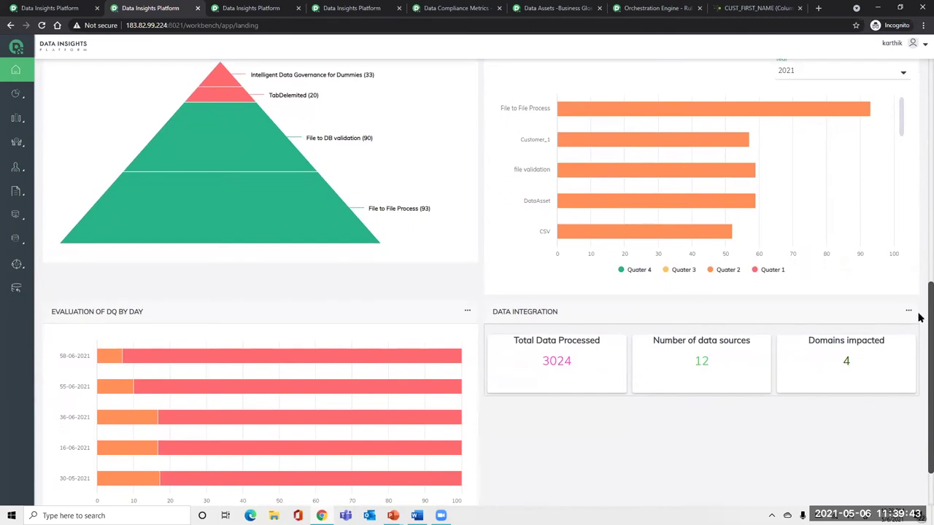
drag(920, 316, 919, 65)
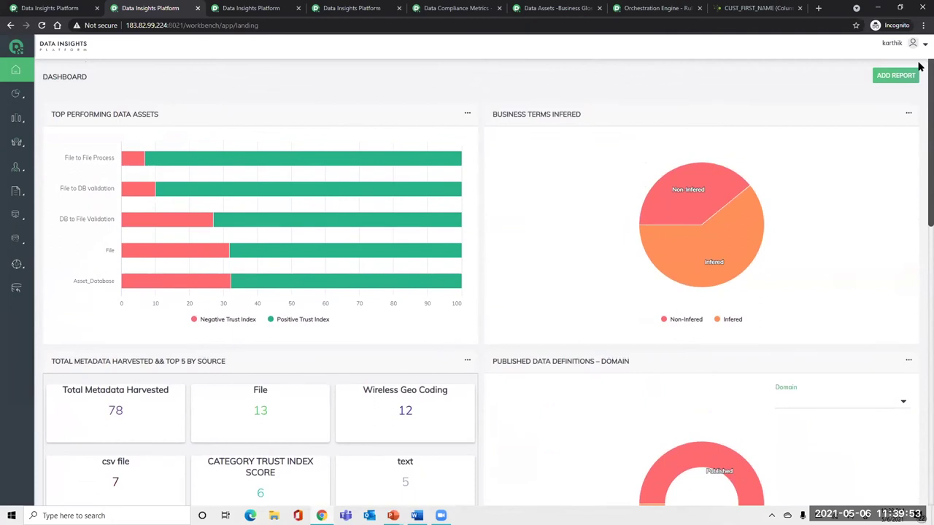
View the data quality details of the Intelligent Data Governance for Dummies asset in Data Discovery, and return to the landing dashboard.
click(276, 7)
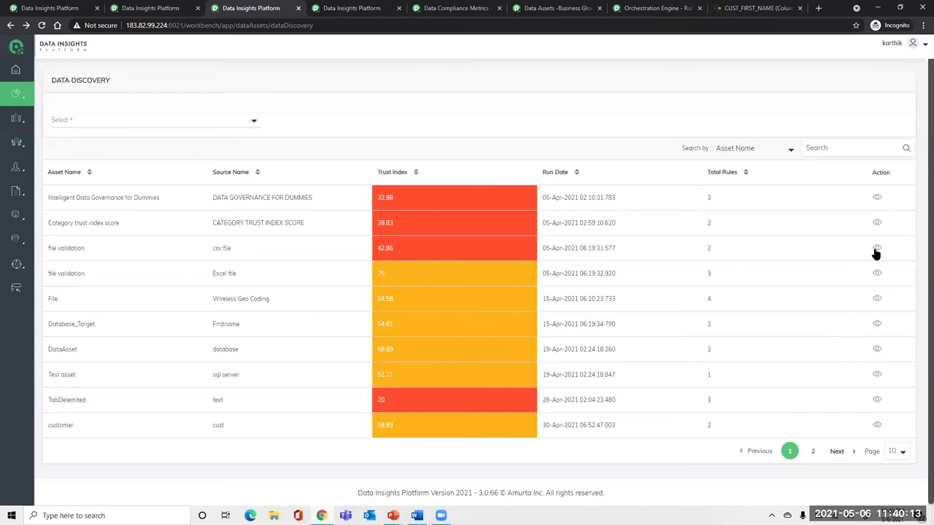
click(877, 199)
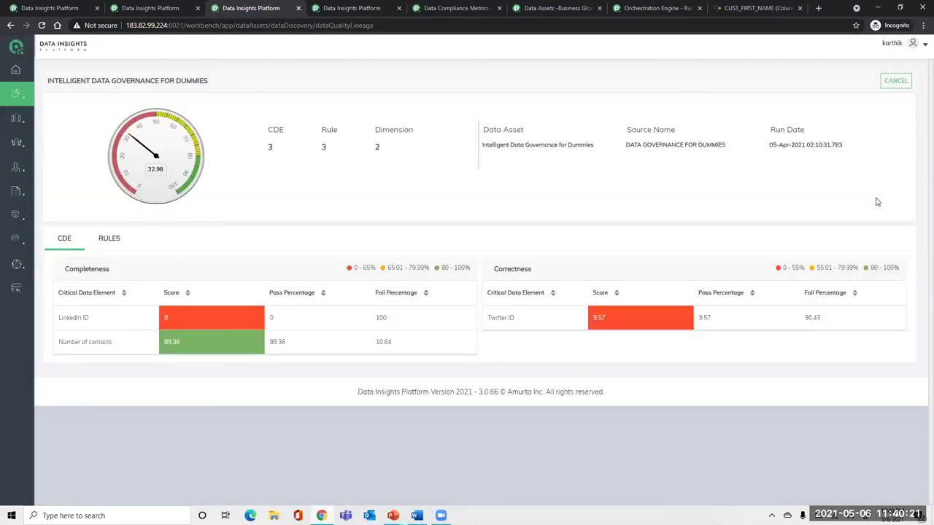
click(166, 8)
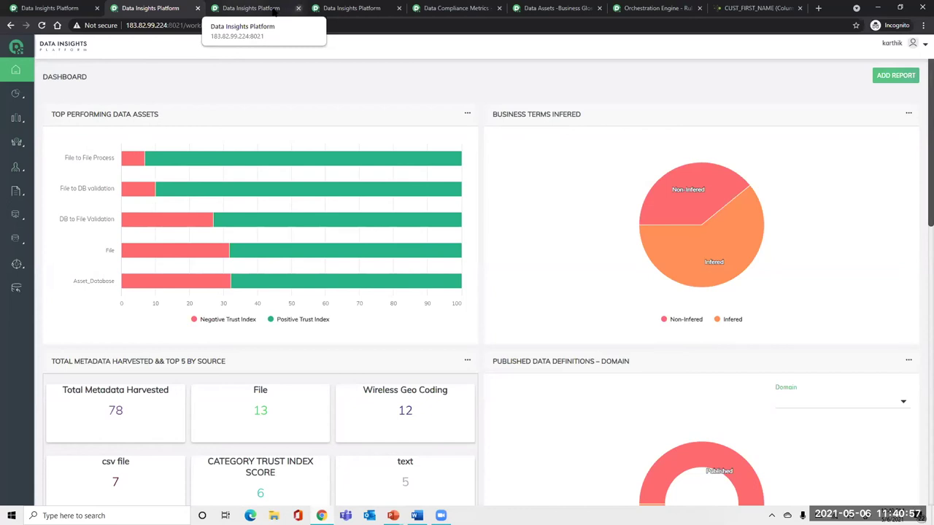
Review the service management dashboard's reports on severity, due date, assignee and data asset.
click(276, 8)
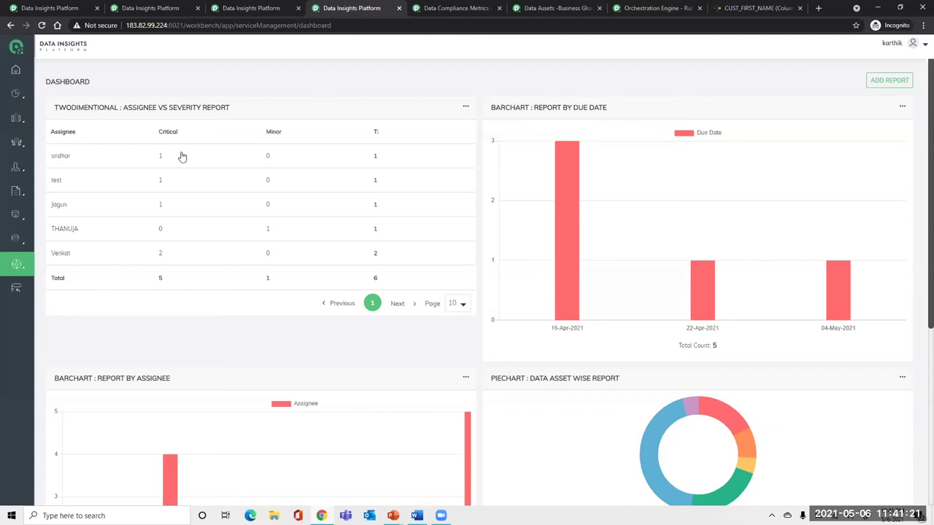
mouse_move(573, 260)
scroll(918, 263, down, 3)
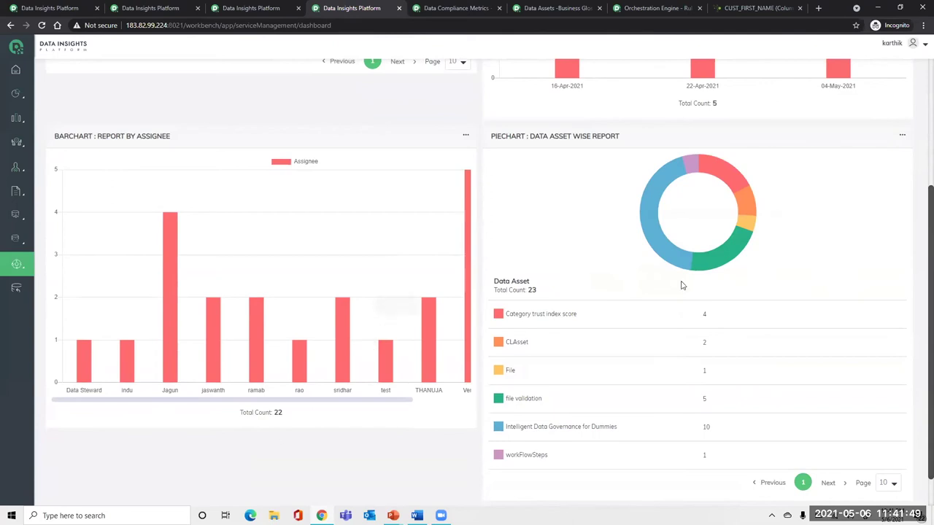
drag(920, 210, 921, 45)
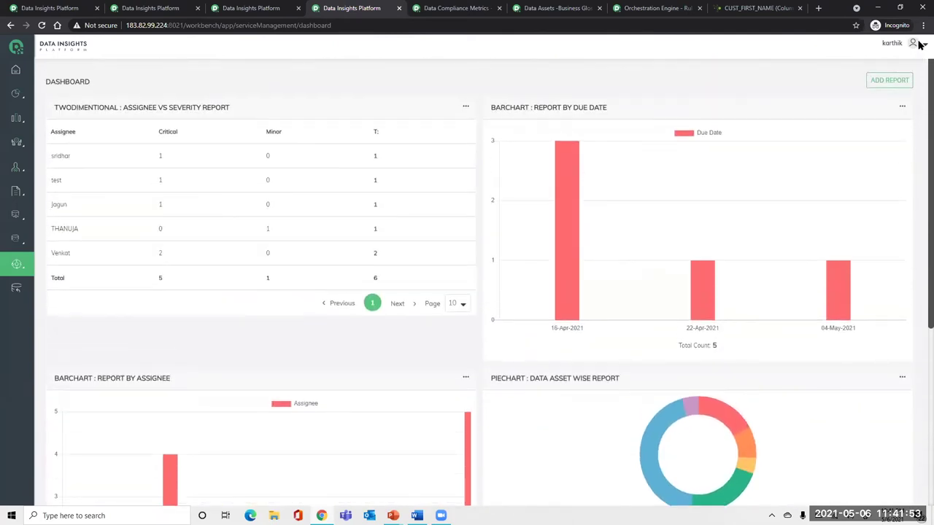
Start a new Bar Graph report on the service management dashboard, review its YAxis options, and discard the report unsaved.
click(893, 81)
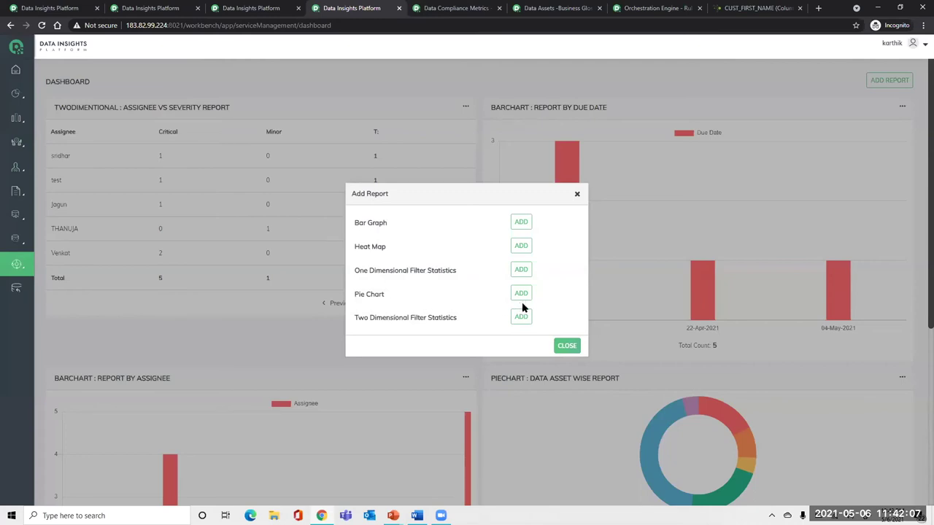
click(520, 224)
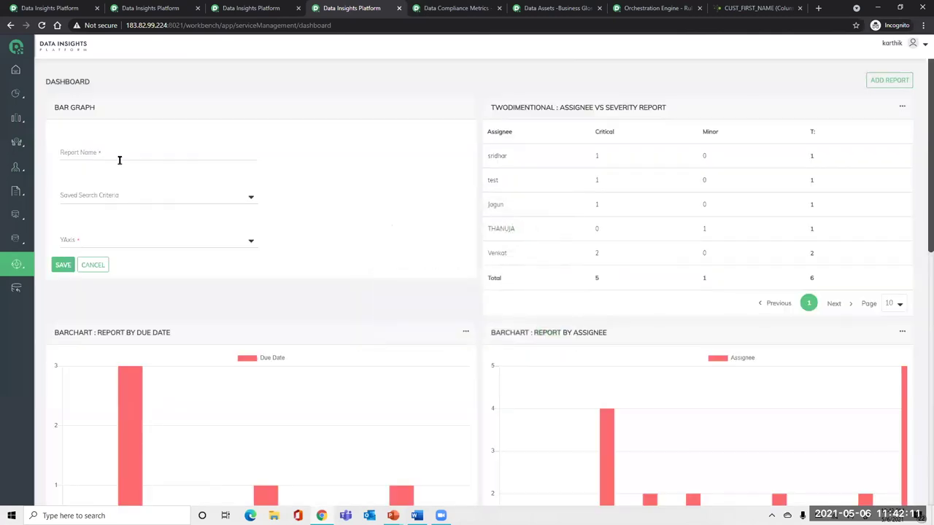
click(244, 243)
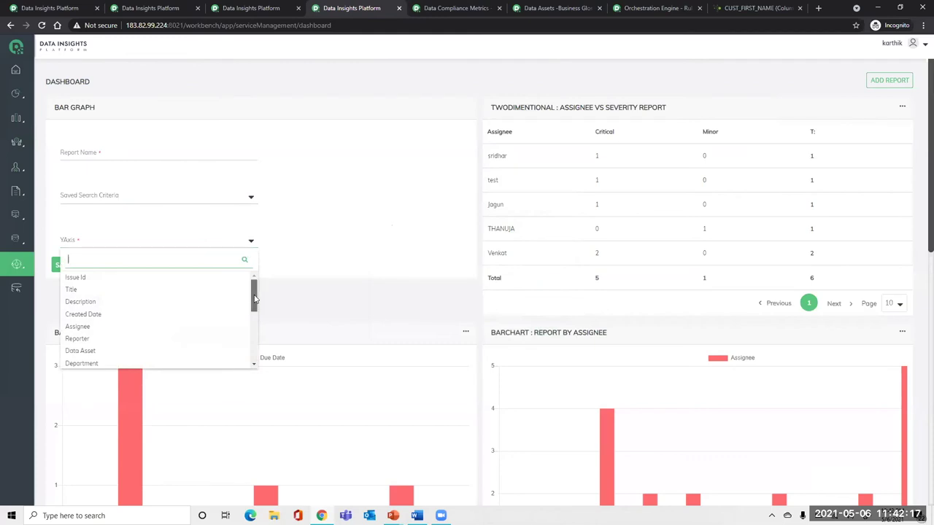
drag(255, 299, 254, 319)
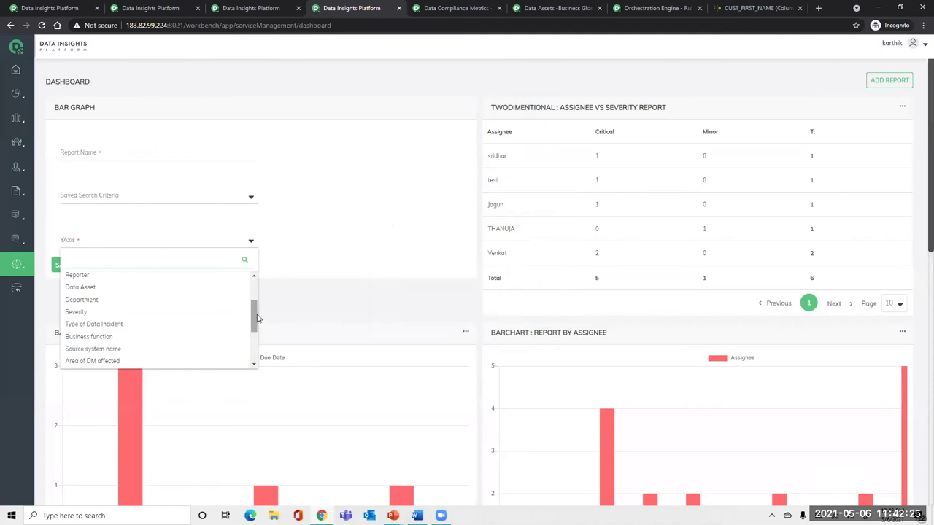
drag(254, 317, 253, 346)
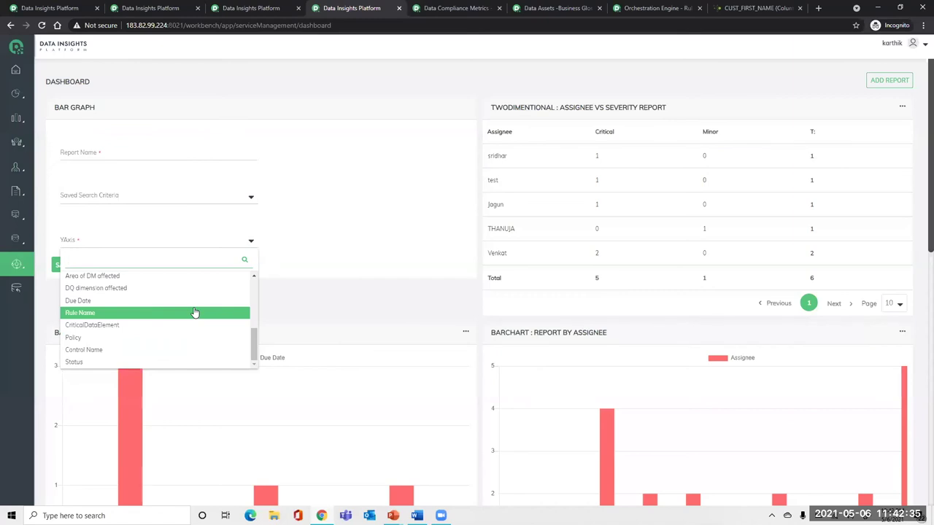
click(346, 275)
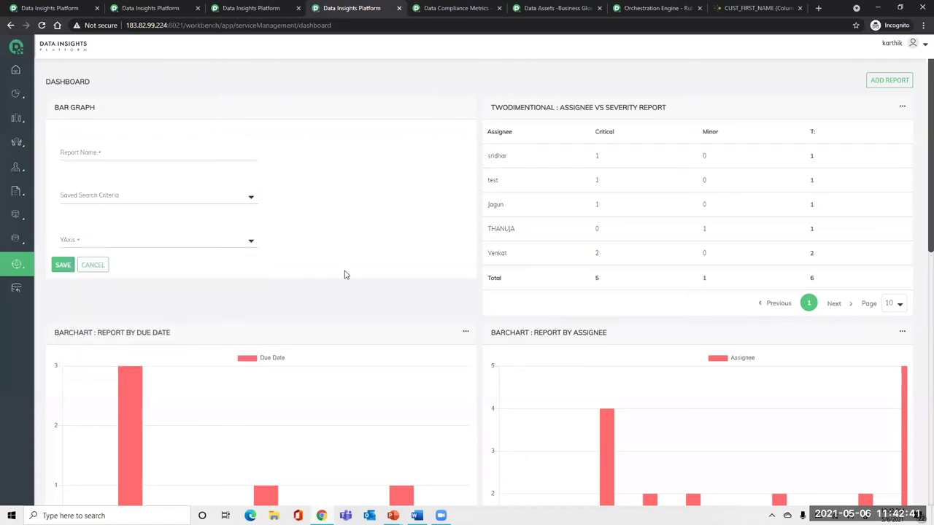
click(95, 267)
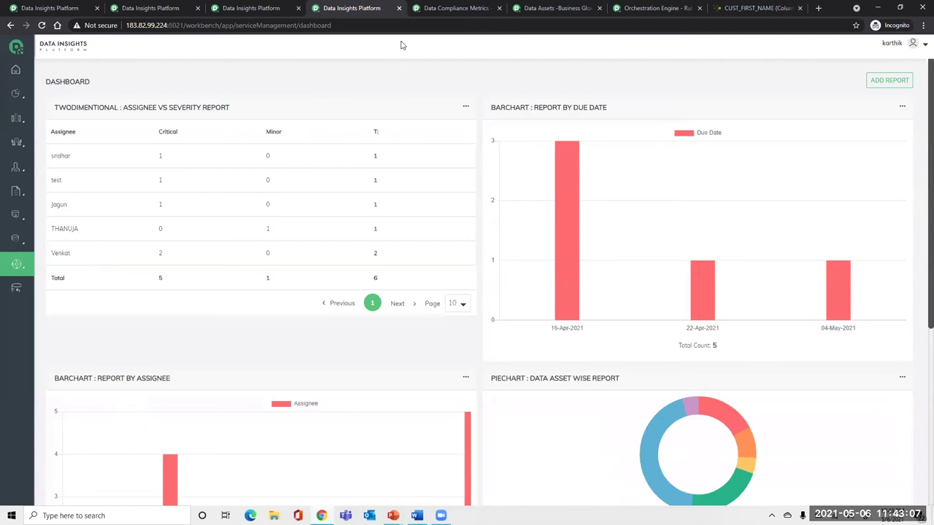
Show the non-compliant critical data elements in the Customer Transaction Policy Compliance report for the Privacy policy procedure policy.
click(432, 15)
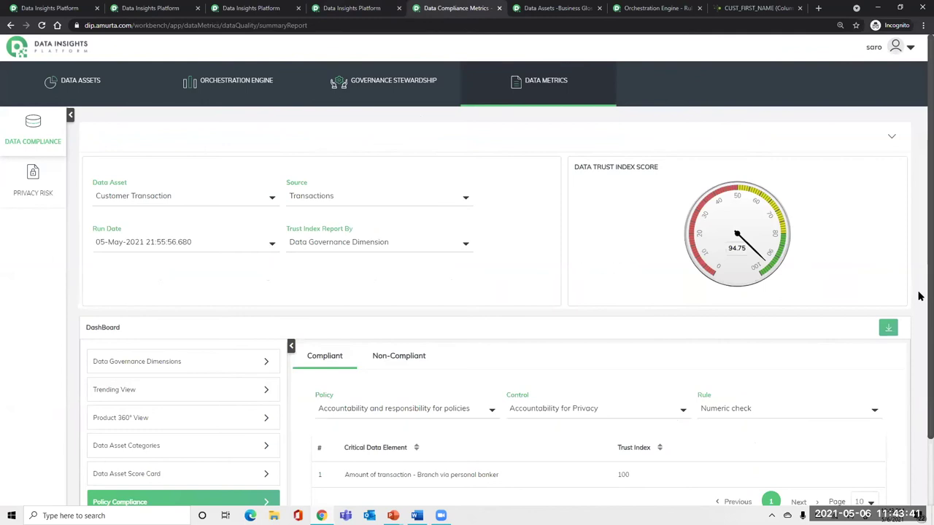
scroll(919, 296, down, 2)
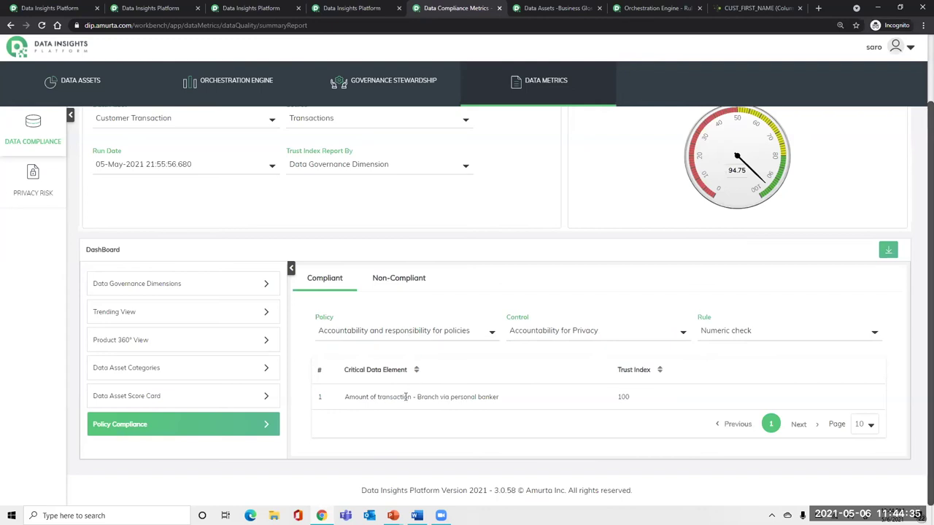
click(404, 280)
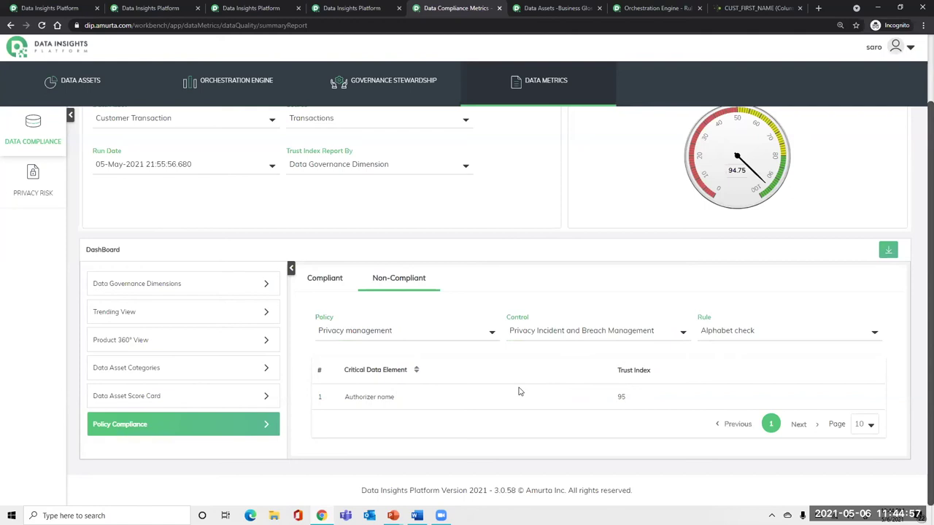
click(462, 337)
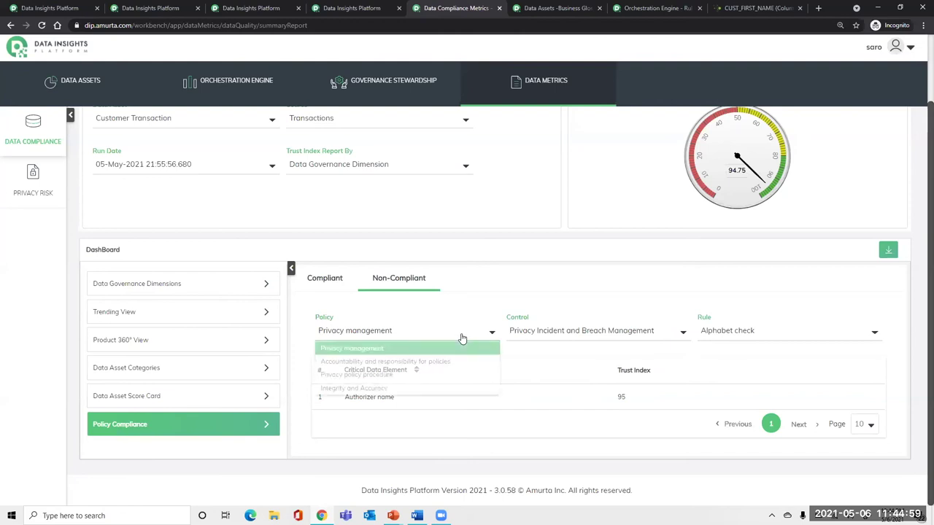
click(428, 375)
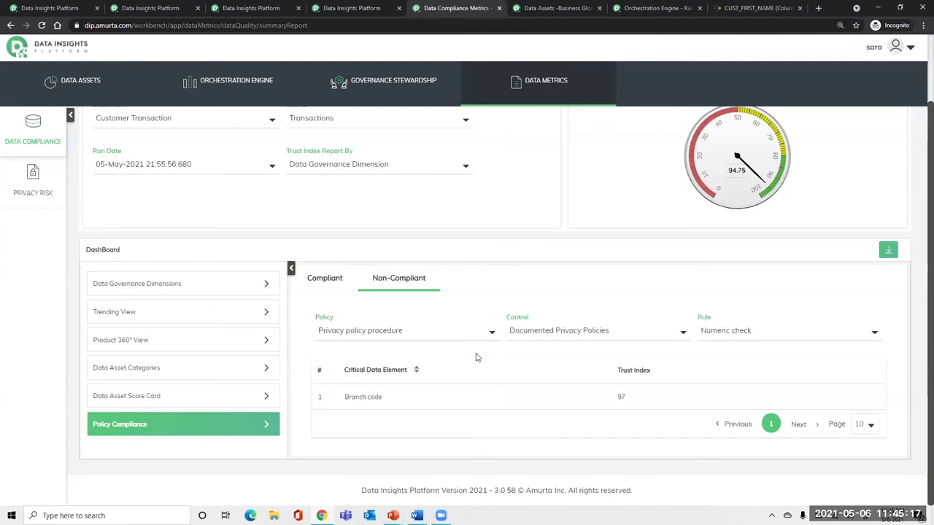
Review the Data Governance Dimensions scores and the Trending View trust index charts for the Customer Transaction asset.
click(229, 290)
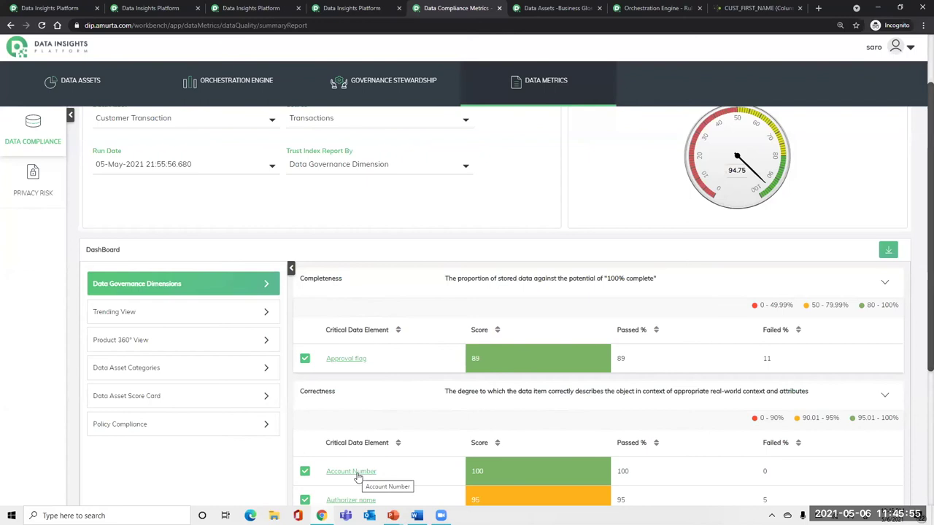
click(237, 317)
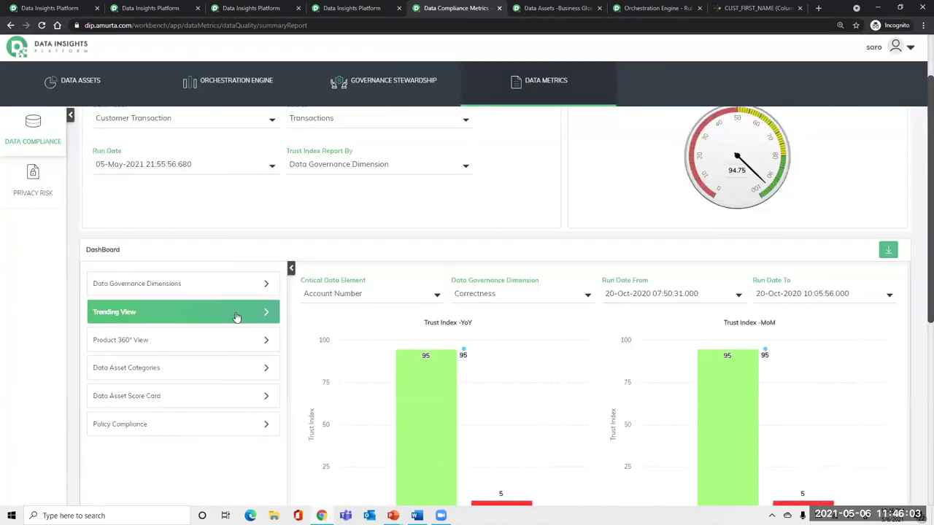
mouse_move(430, 374)
scroll(920, 281, down, 1)
scroll(919, 288, up, 1)
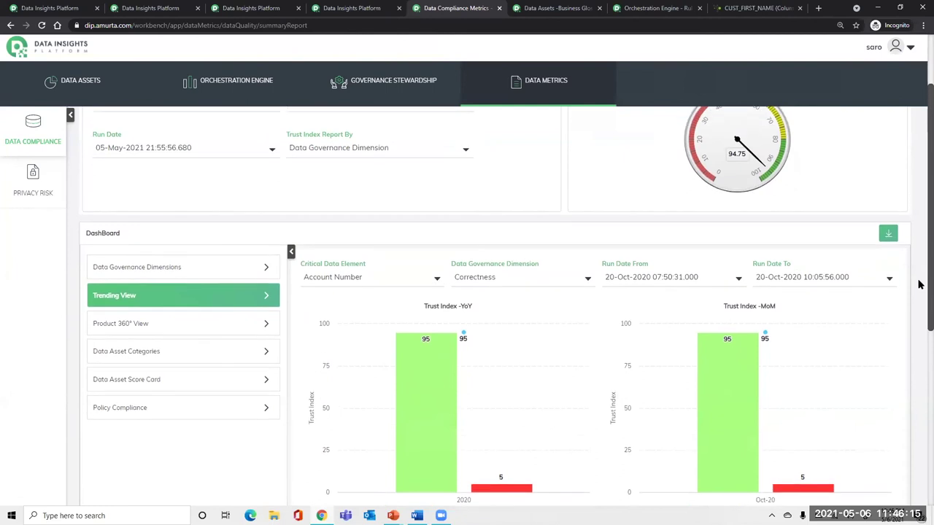
scroll(919, 297, down, 1)
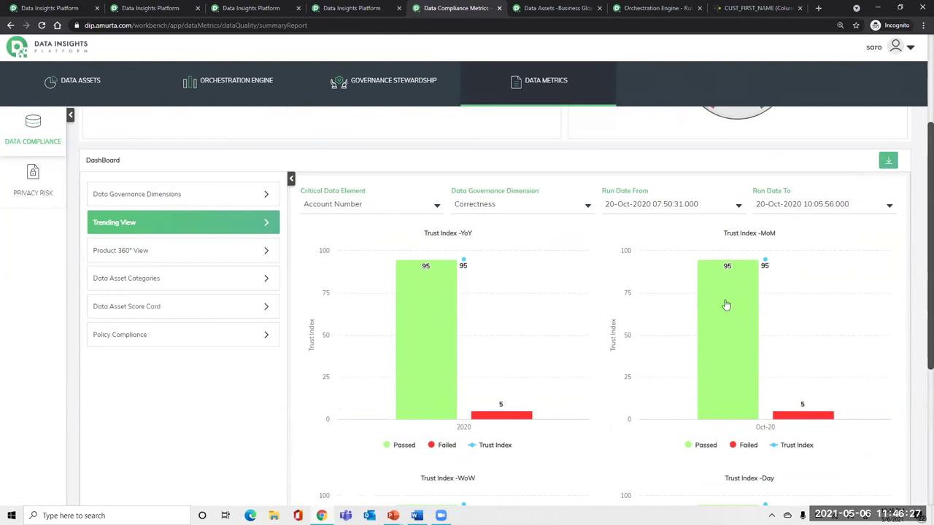
mouse_move(388, 295)
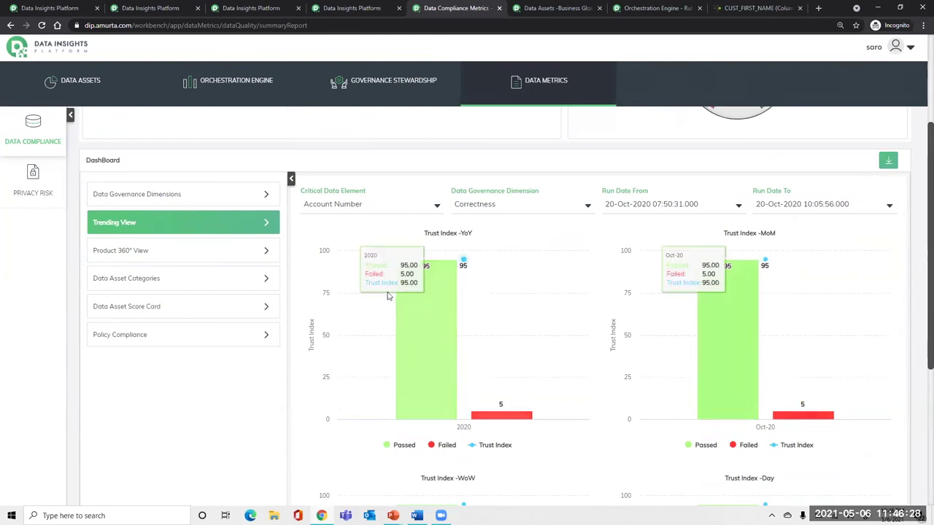
Review the Data Asset Score Card by subcategories, dimensions and data sources.
click(237, 312)
scroll(237, 312, down, 2)
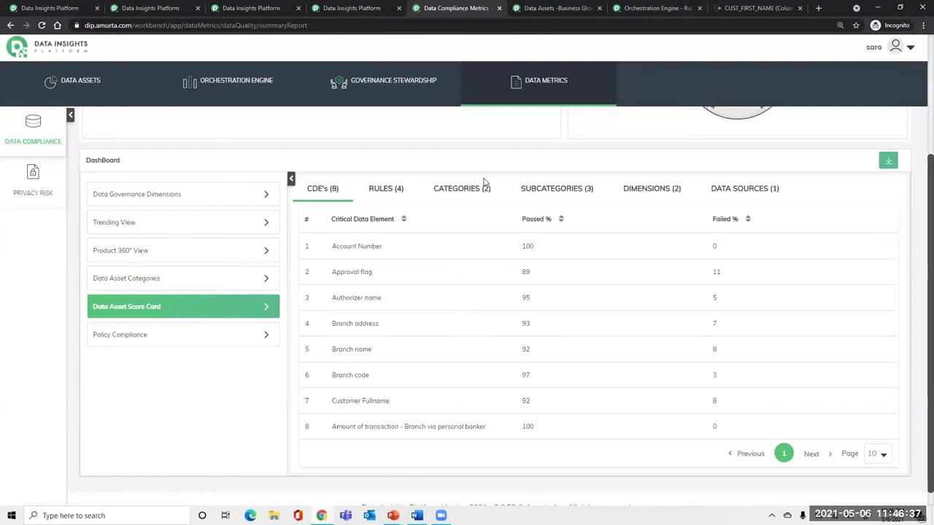
click(546, 191)
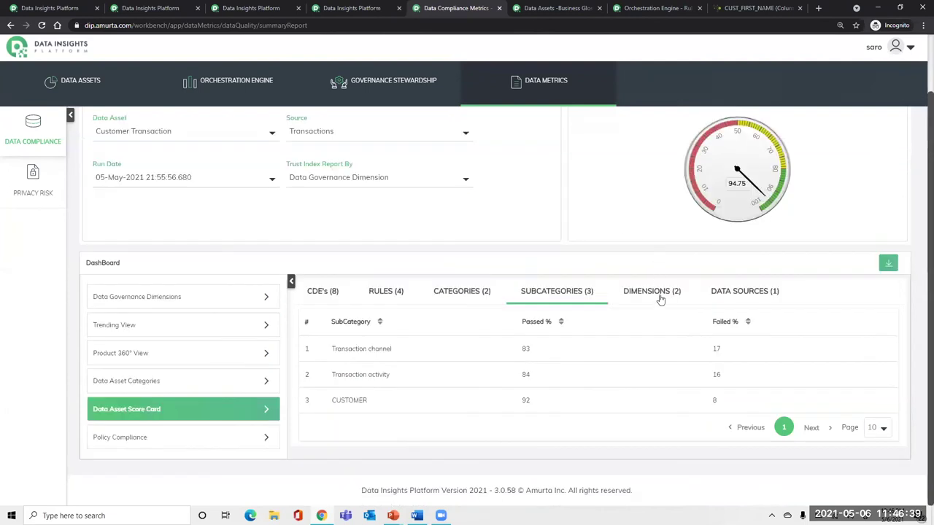
click(655, 292)
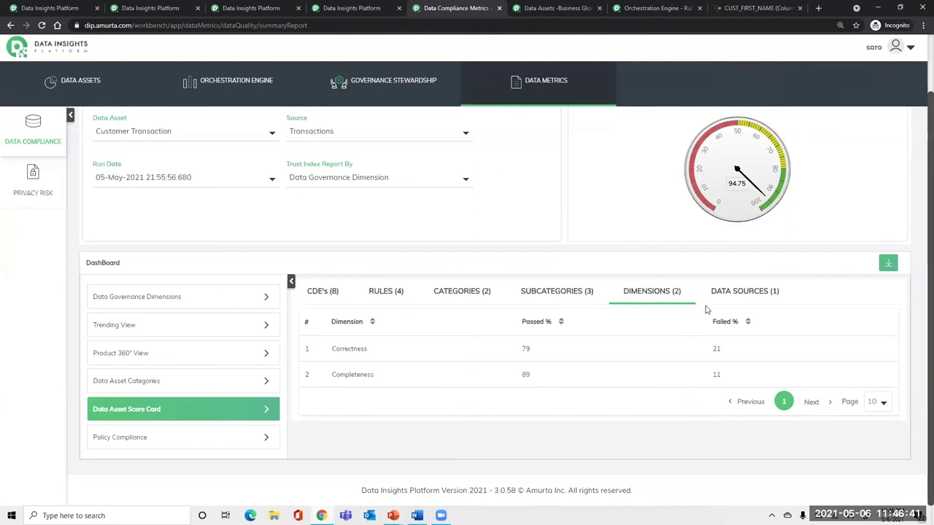
click(730, 295)
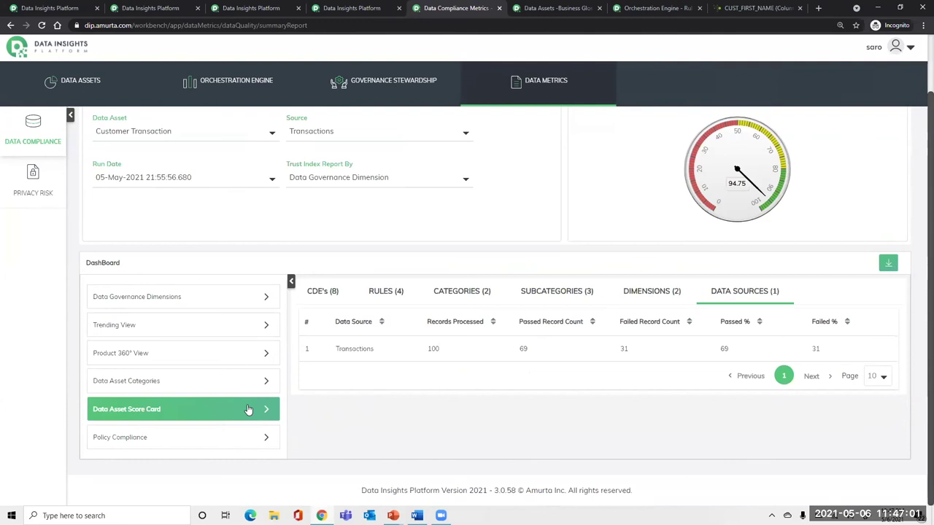
Open the Data Quality Policy Dashboard from the Product 360° View of the Customer Transaction asset.
click(230, 357)
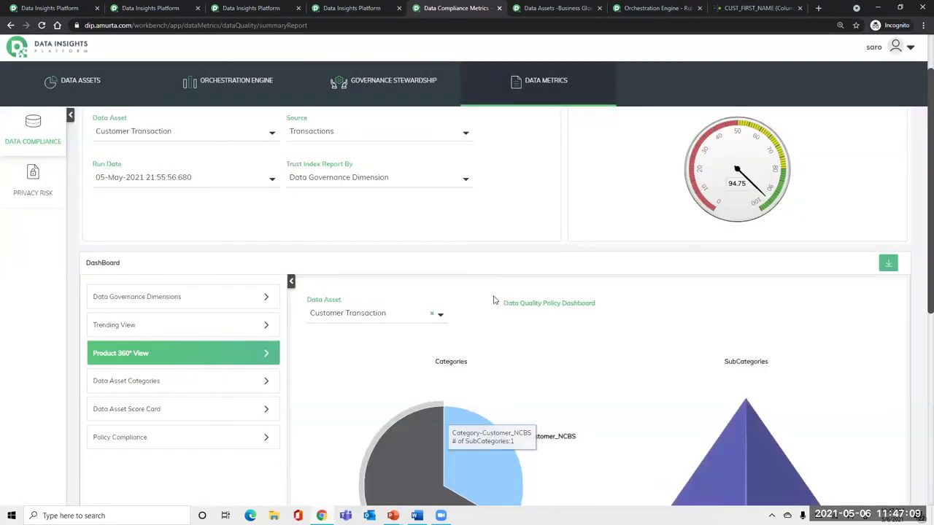
right_click(509, 305)
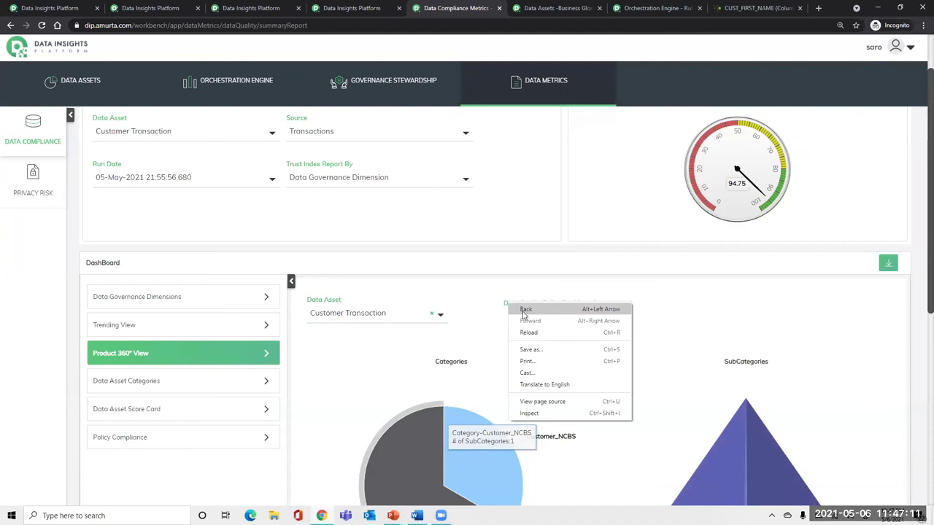
click(536, 305)
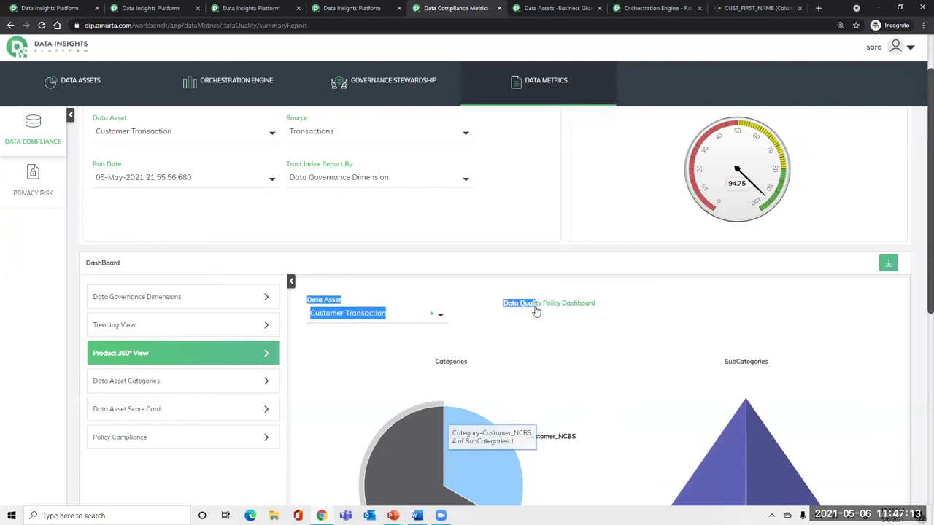
click(536, 306)
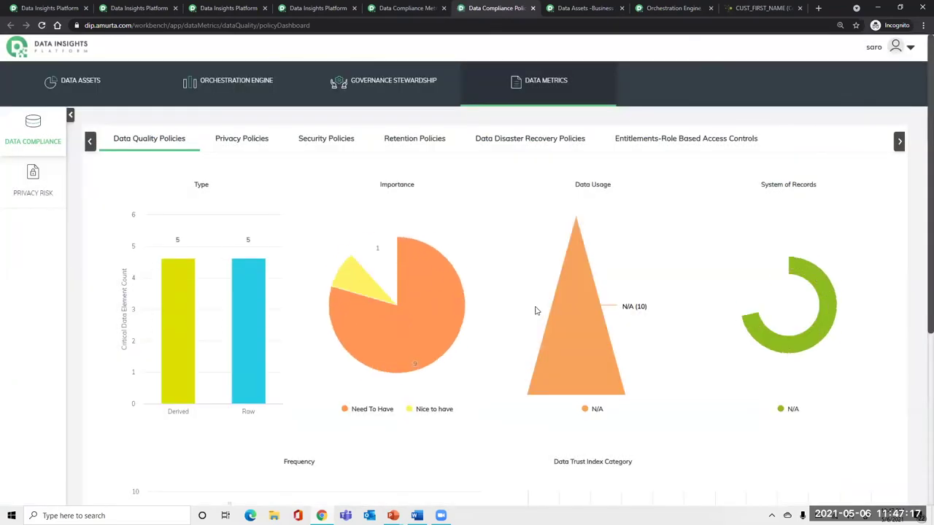
Review the policy dashboard charts for privacy, security, retention, data disaster recovery and entitlements-role based access controls.
click(234, 145)
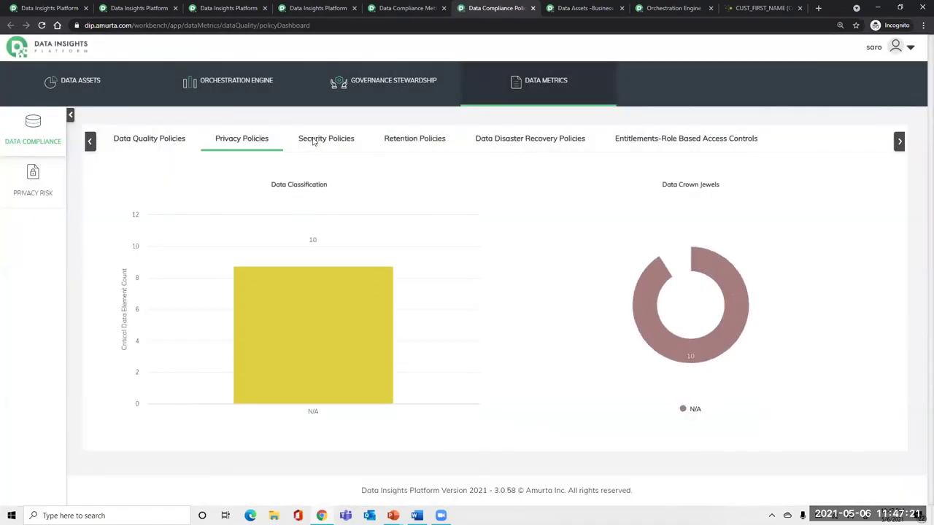
click(325, 141)
click(413, 140)
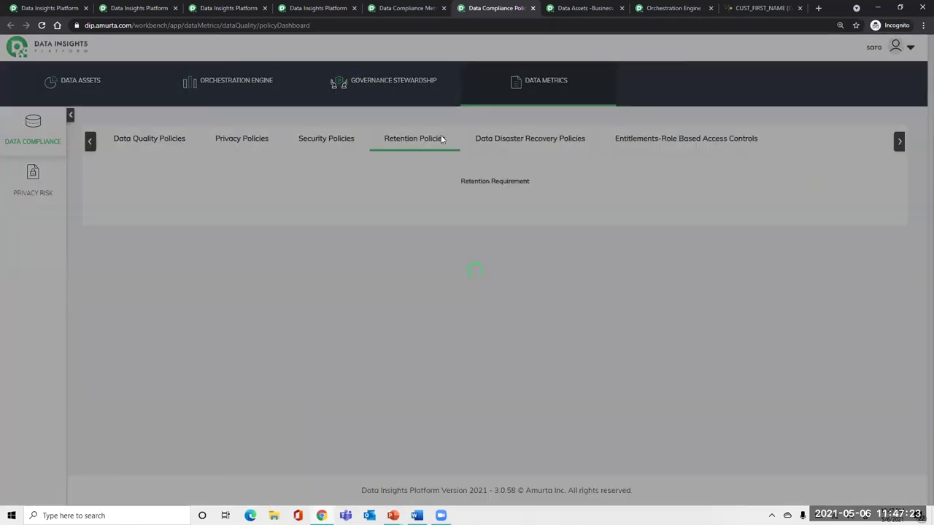
click(532, 139)
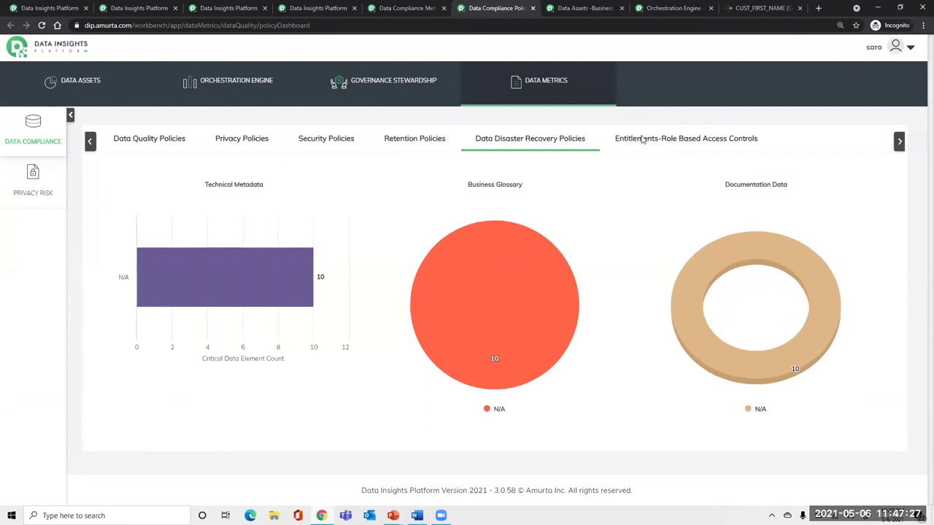
click(642, 140)
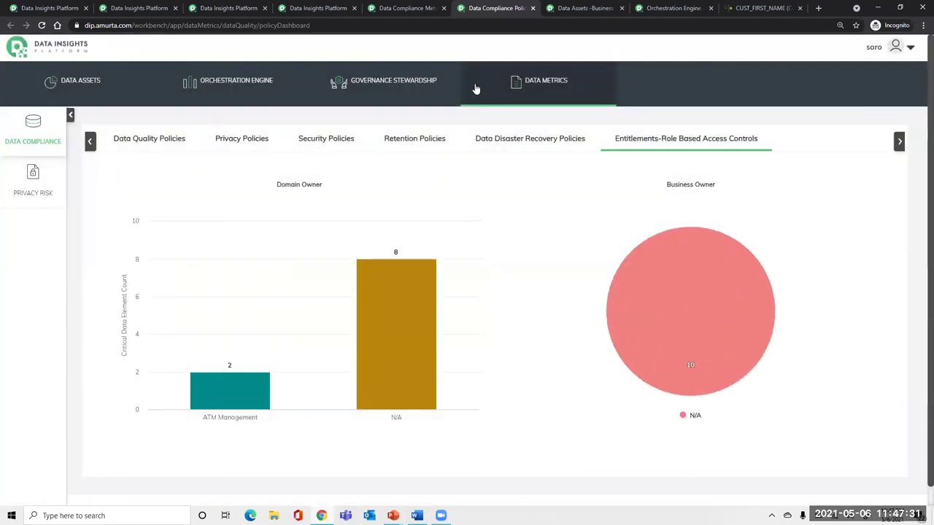
Review the Banking domain's categories, subcategories and critical data elements in the business glossary.
click(324, 10)
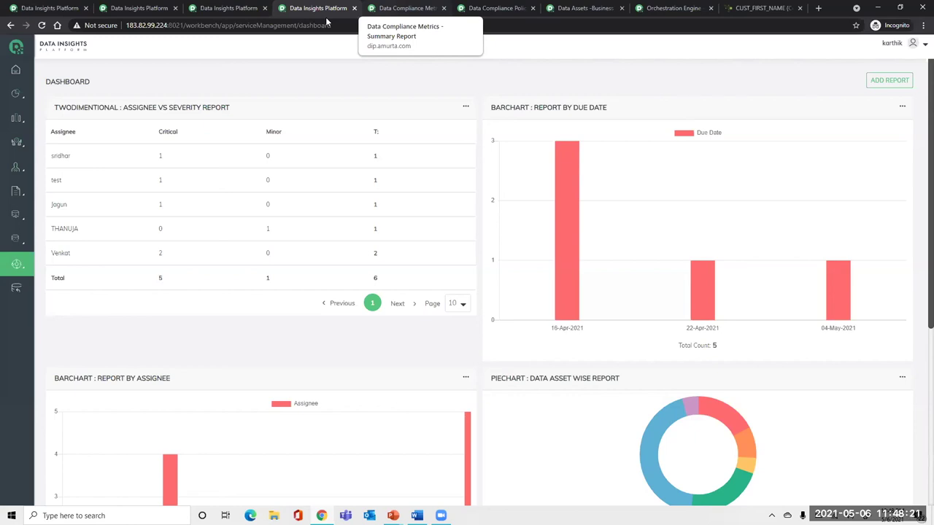
click(583, 8)
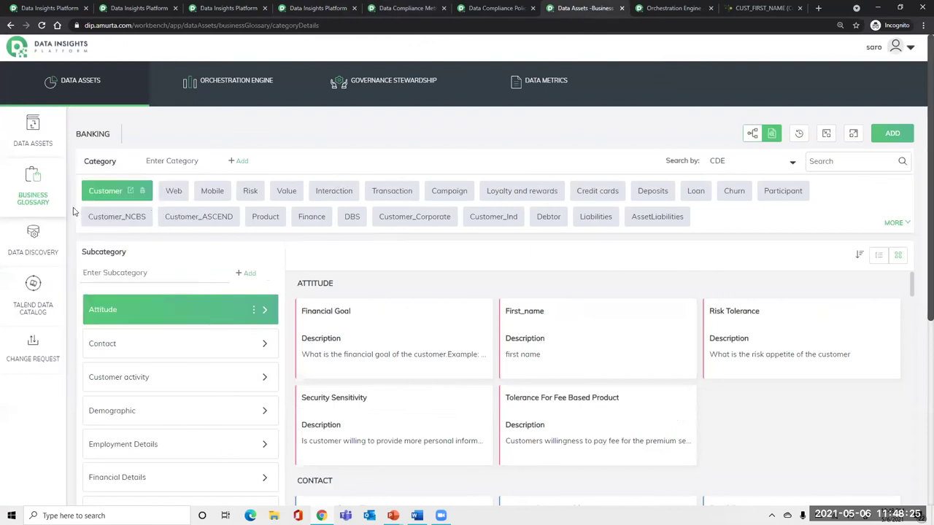
click(54, 188)
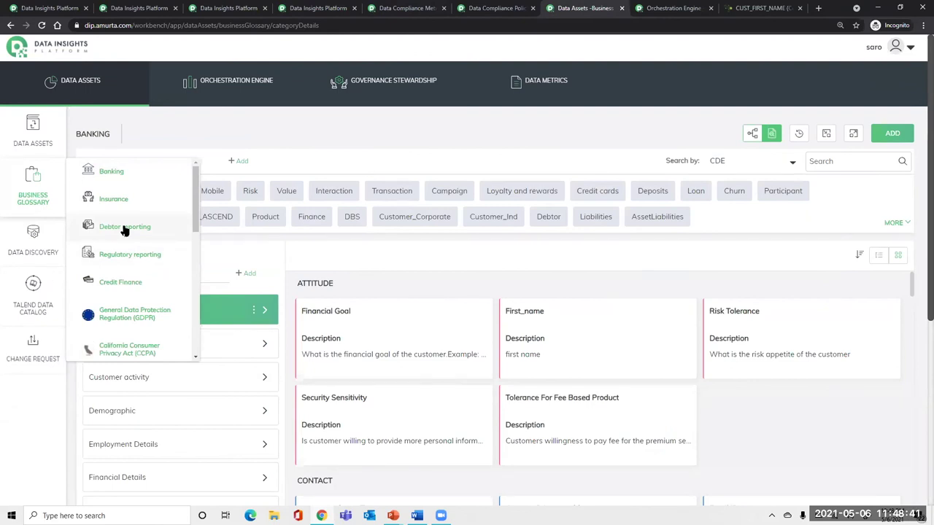
click(113, 174)
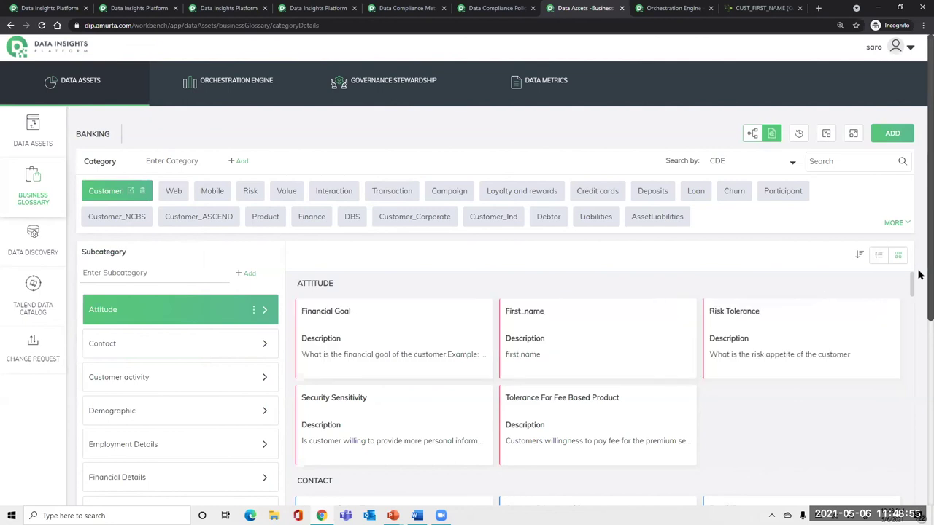
scroll(918, 270, down, 2)
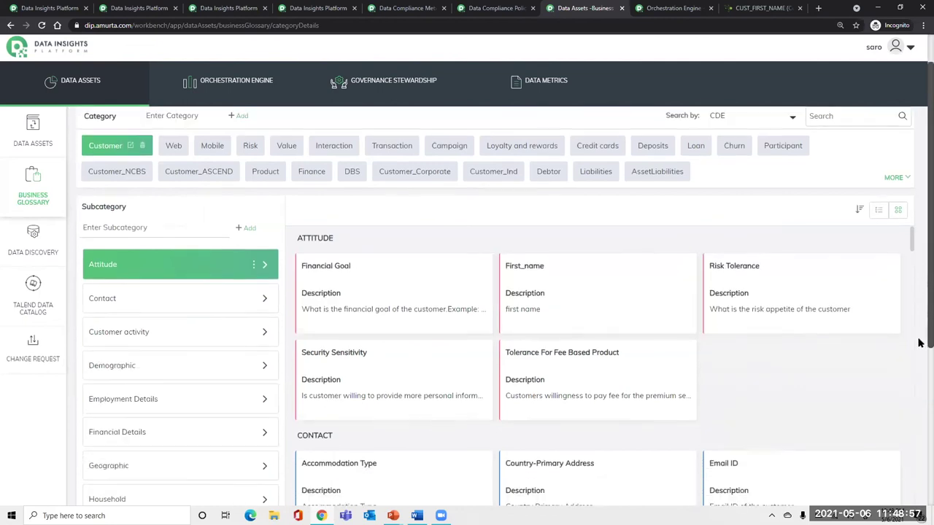
scroll(918, 270, up, 2)
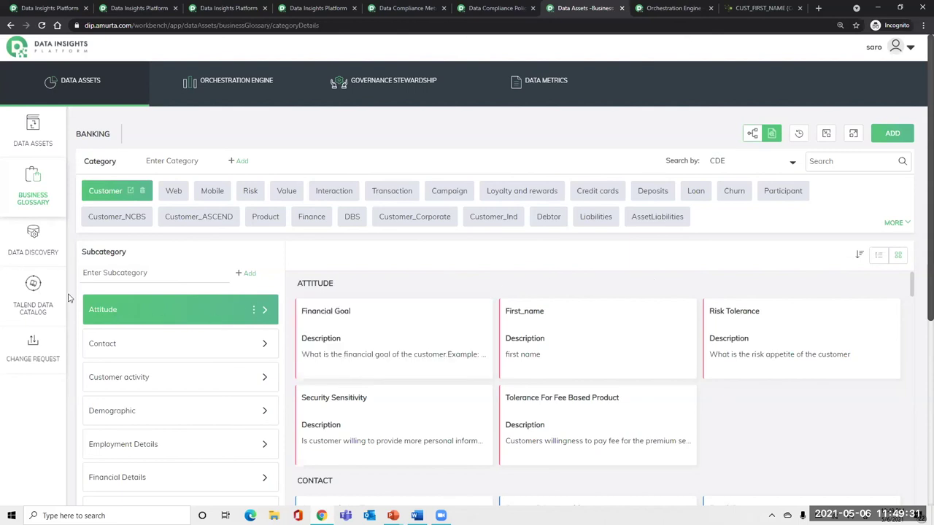
Review the stages for importing critical data elements from TDC SOURCE in the Talend Data Catalog, and cancel the import.
click(34, 290)
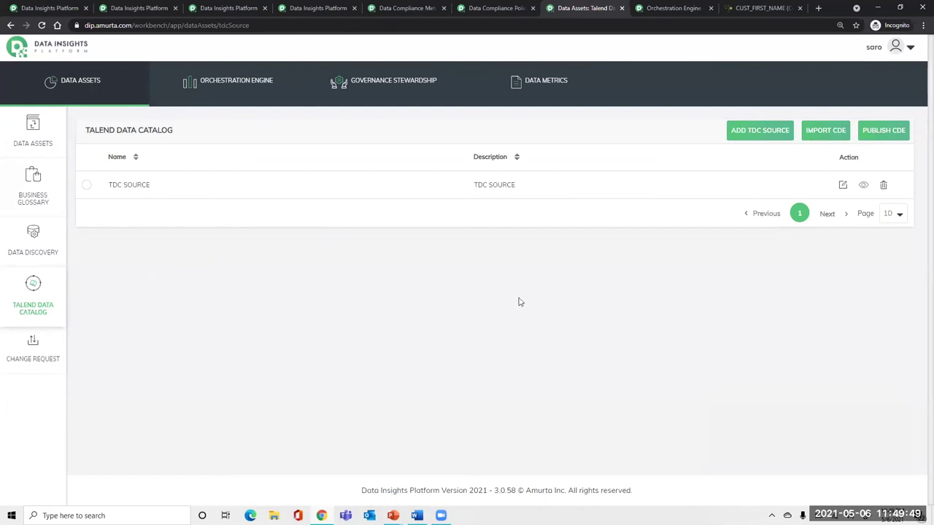
click(86, 186)
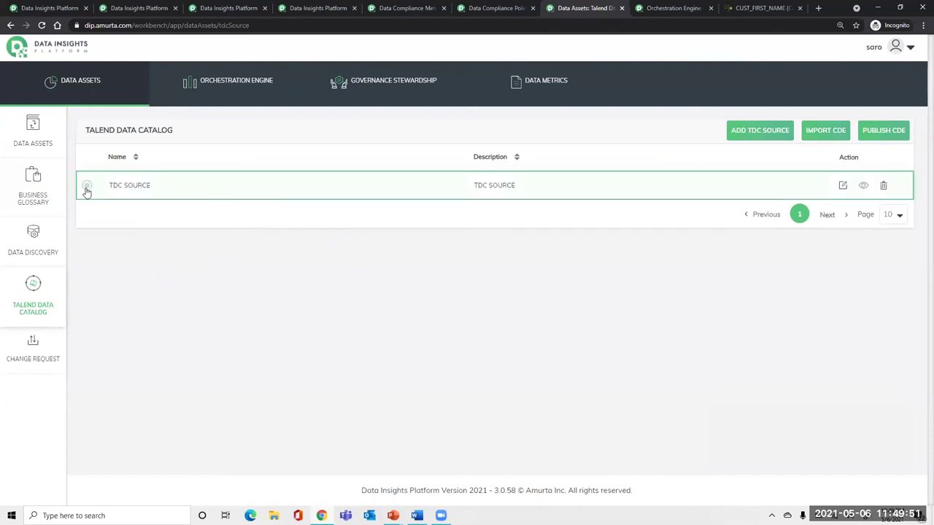
click(833, 131)
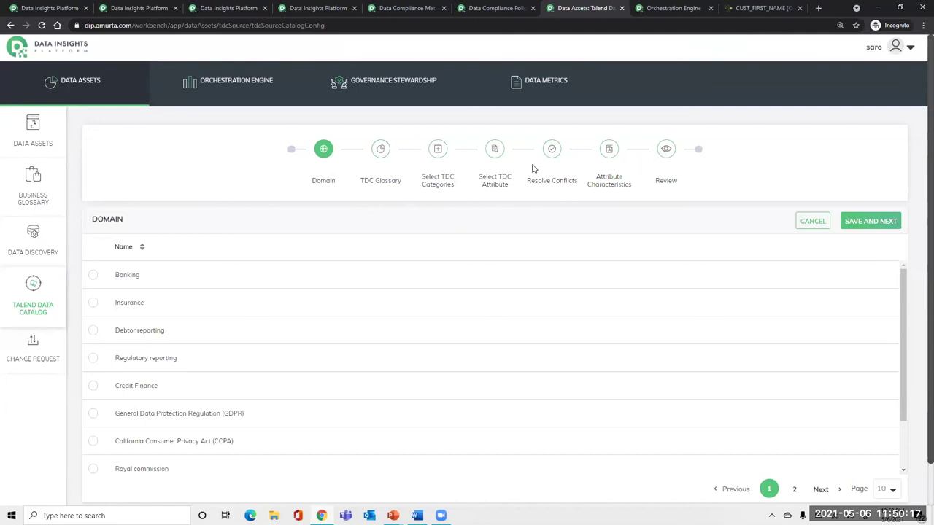
click(815, 222)
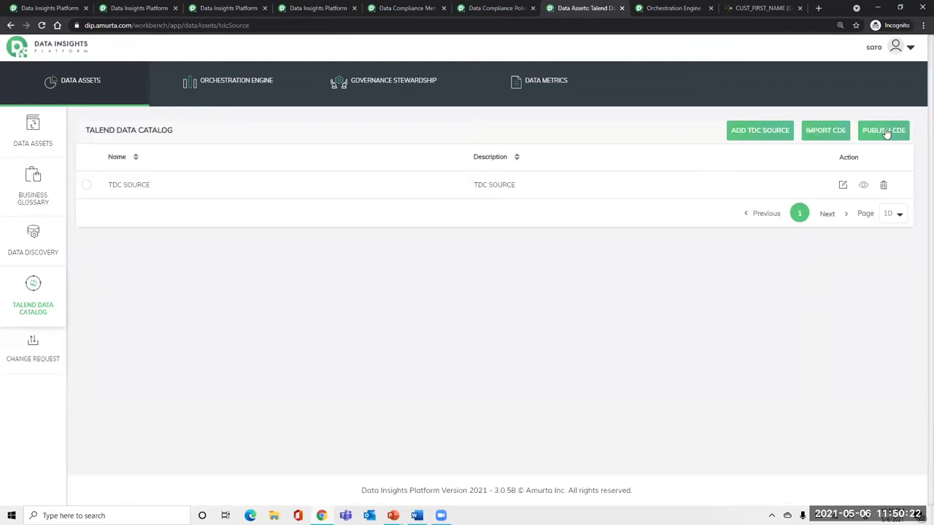
Review the stages for publishing critical data elements to TDC SOURCE, and view the CUST_FIRST_NAME column's data lineage in the Data Catalog.
click(87, 185)
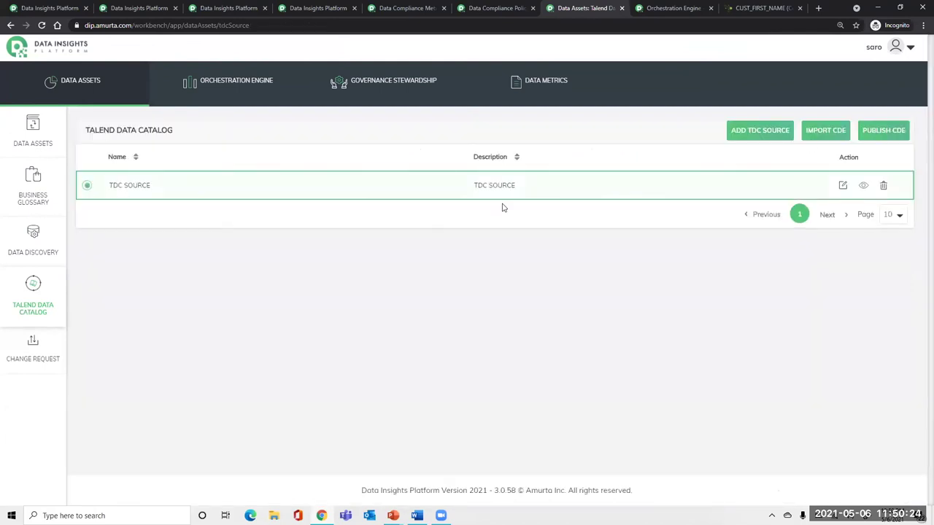
click(884, 132)
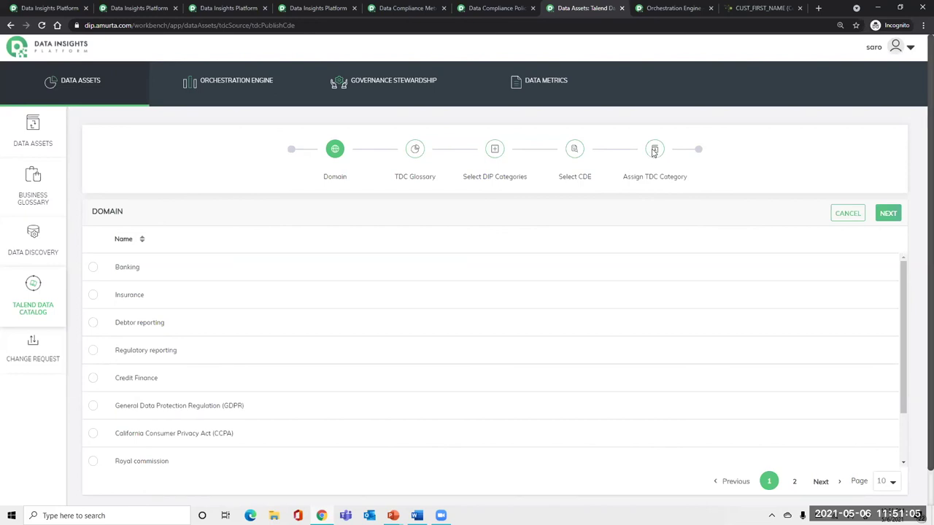
mouse_move(40, 191)
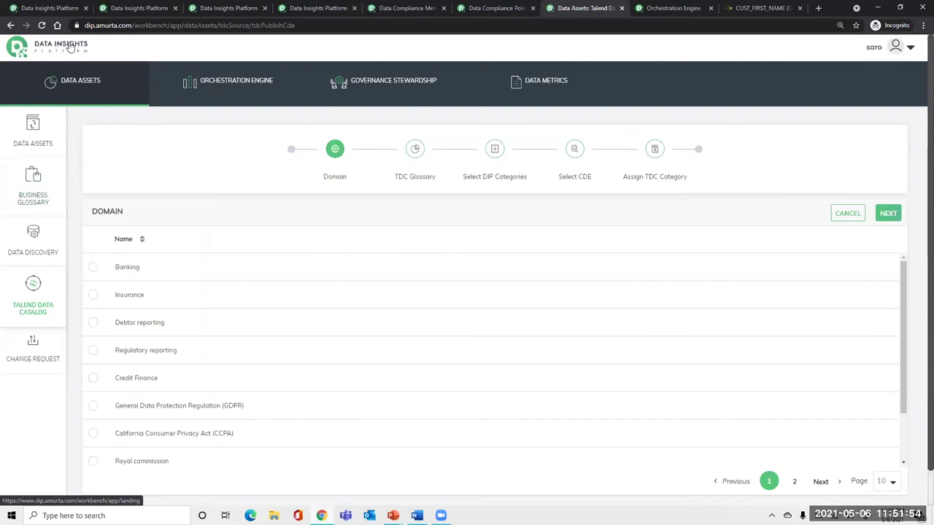
click(764, 7)
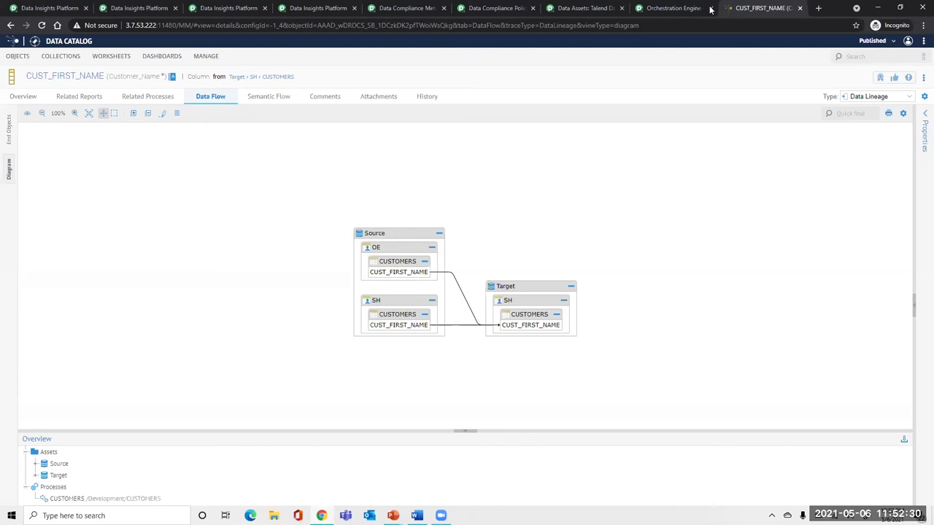
Return to the Data Insights Platform landing page and show the BCBS239 governance principles in the Policy Engine.
click(56, 8)
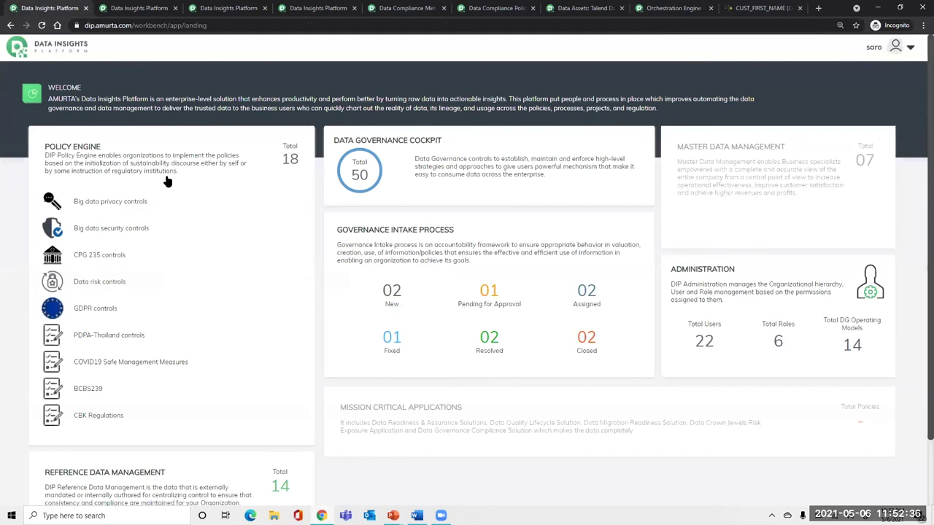
click(123, 158)
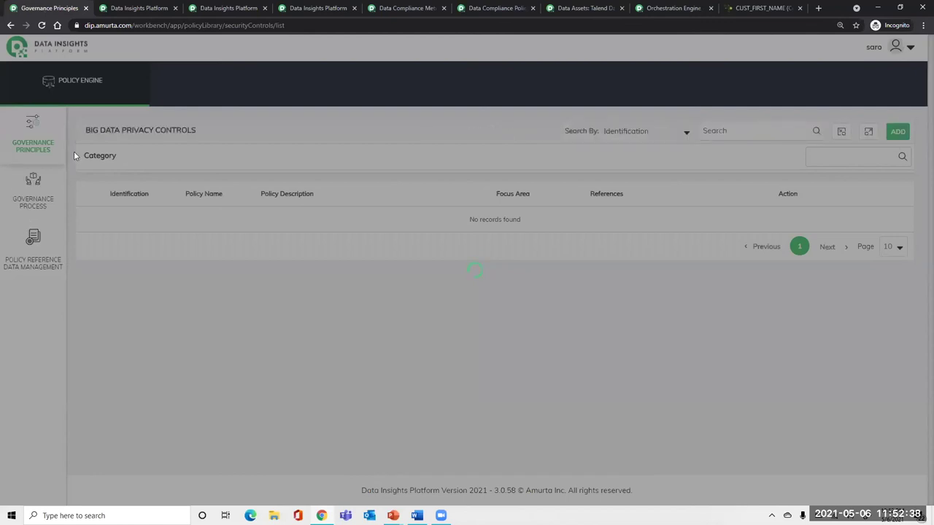
mouse_move(78, 133)
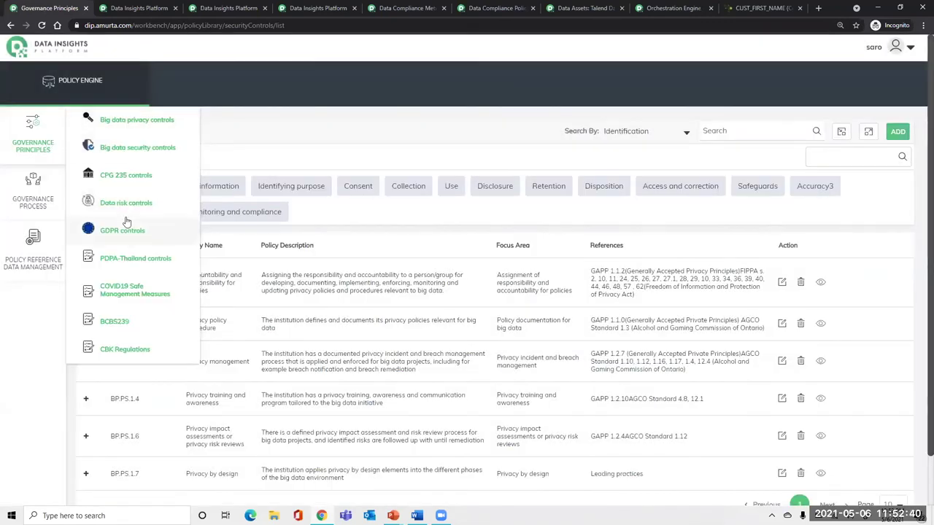
click(114, 322)
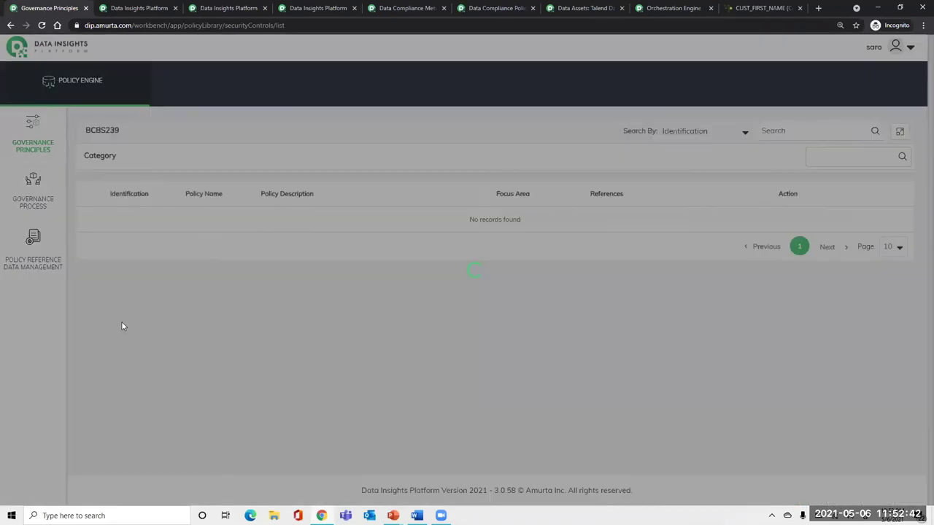